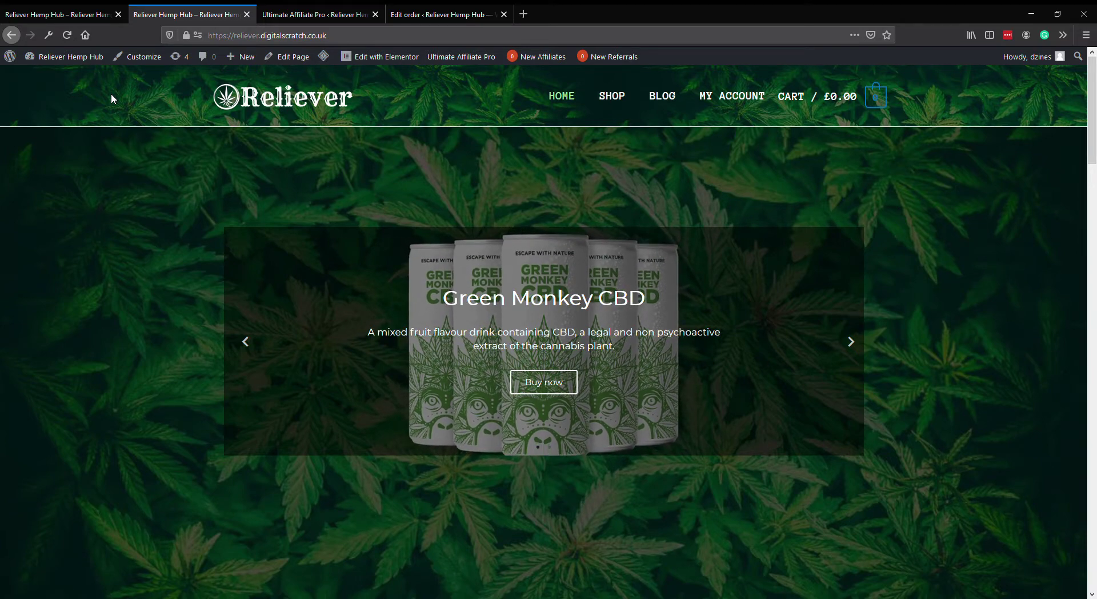
# - Open the Ultimate Affiliate Pro dashboard showing 52 affiliates, 120 referrals and 124.5GBP unpaid
pyautogui.moveTo(84, 63)
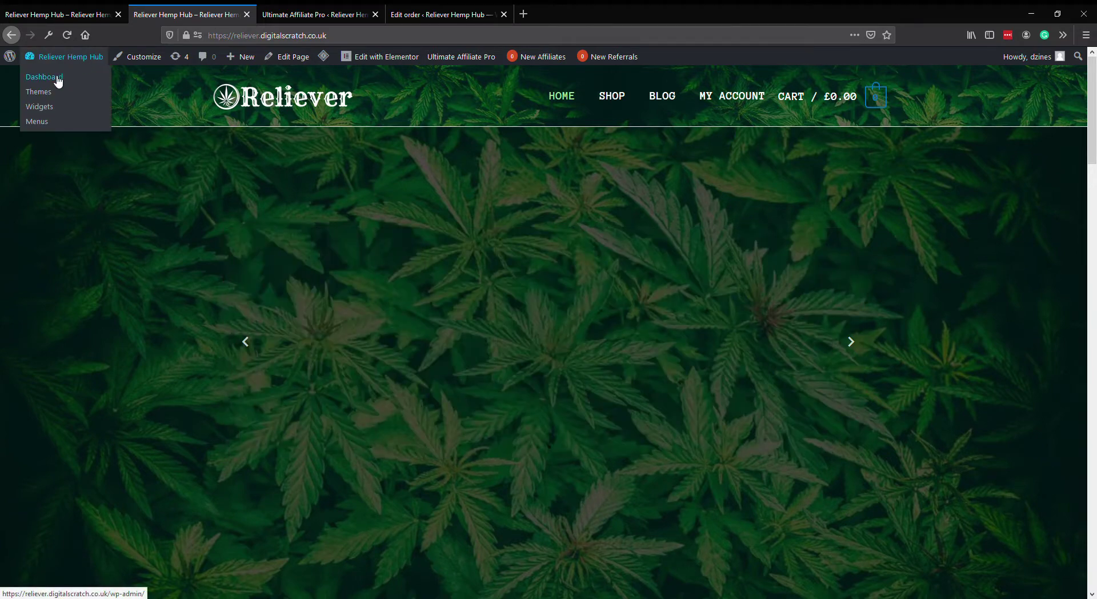
pyautogui.click(59, 81)
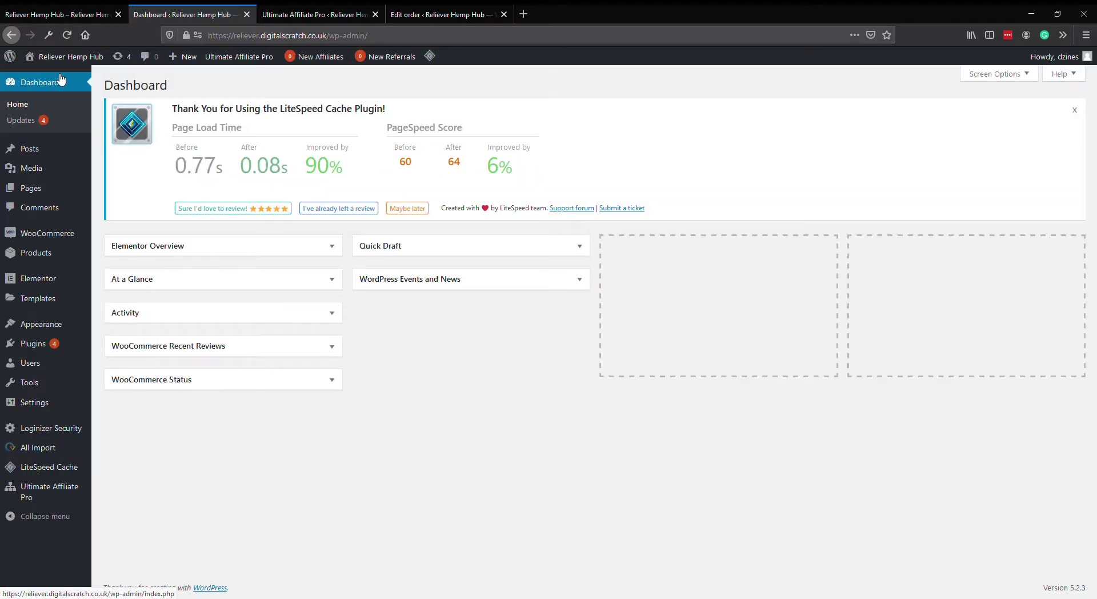
pyautogui.moveTo(244, 60)
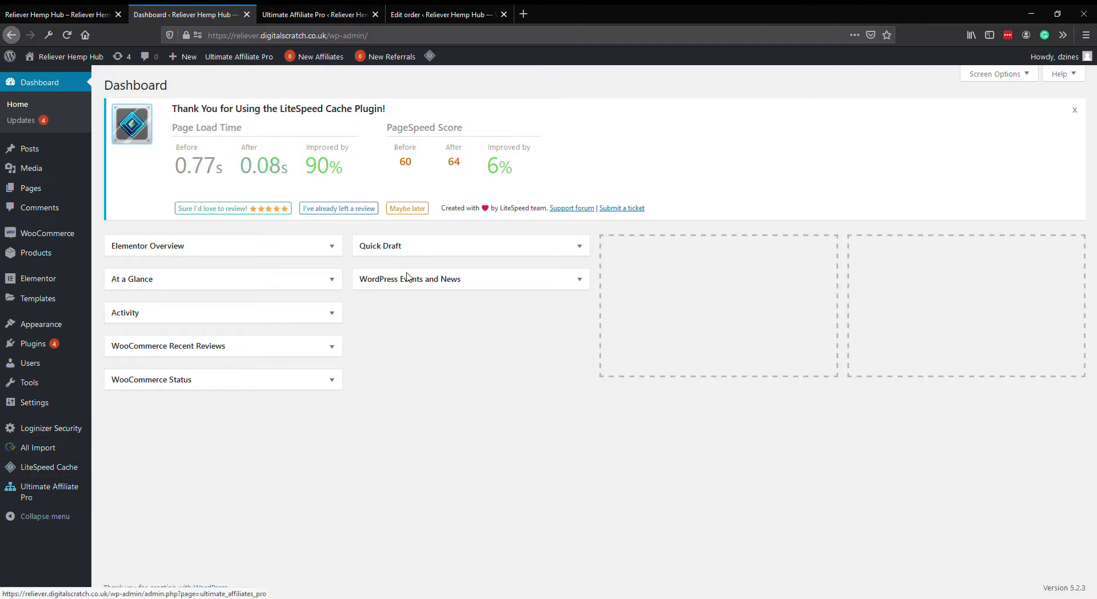
pyautogui.click(244, 57)
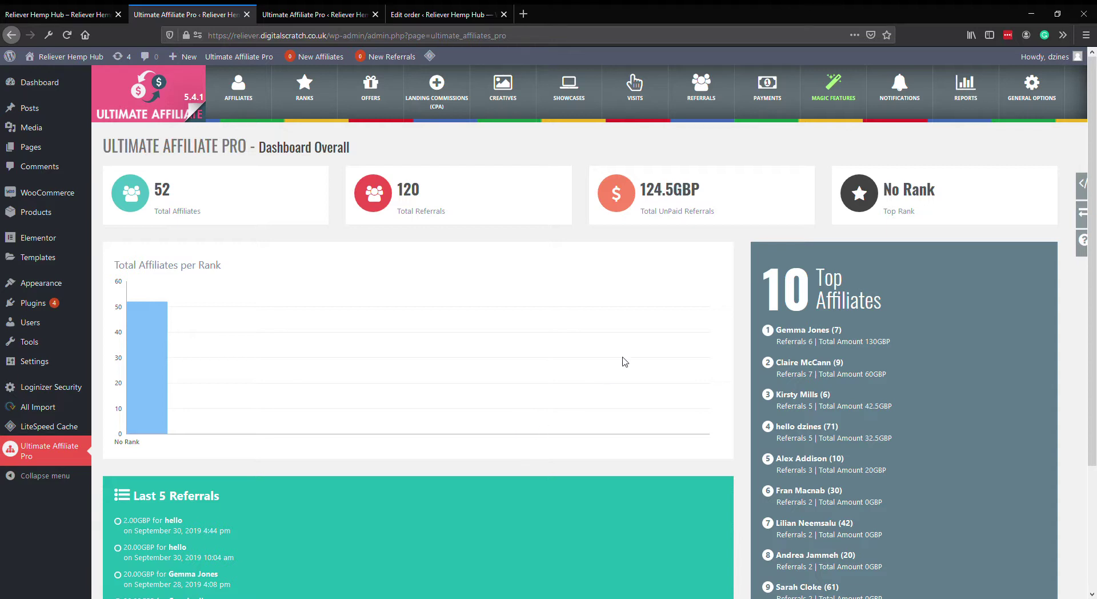
# - Open the Referrals (Rewards) list and scroll through it, with referral 219 at the top
pyautogui.click(710, 100)
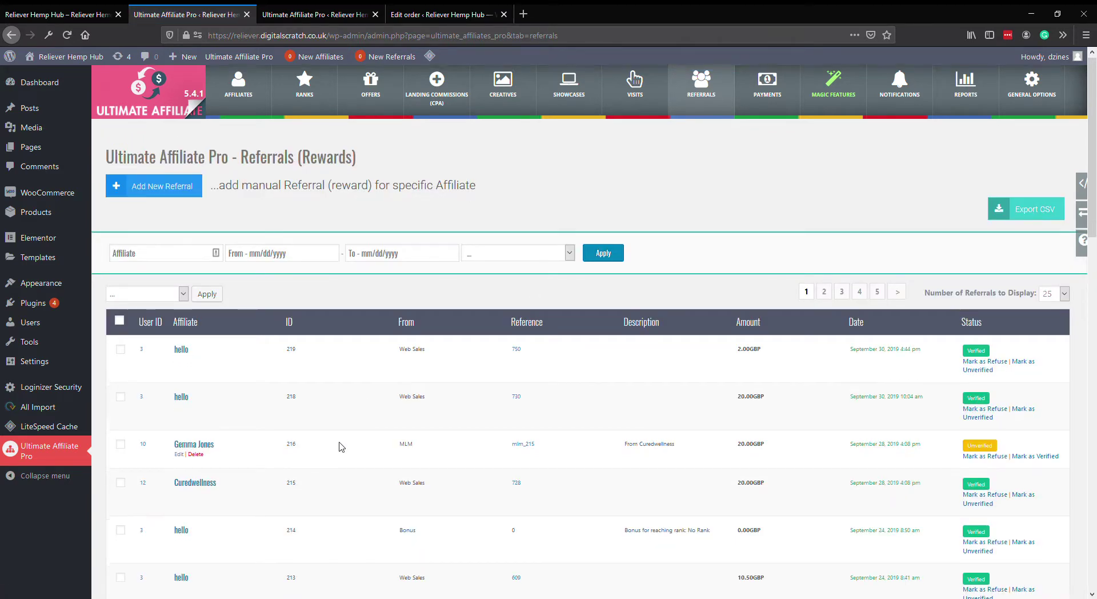
pyautogui.scroll(-15, 339, 445)
pyautogui.scroll(-3, 339, 447)
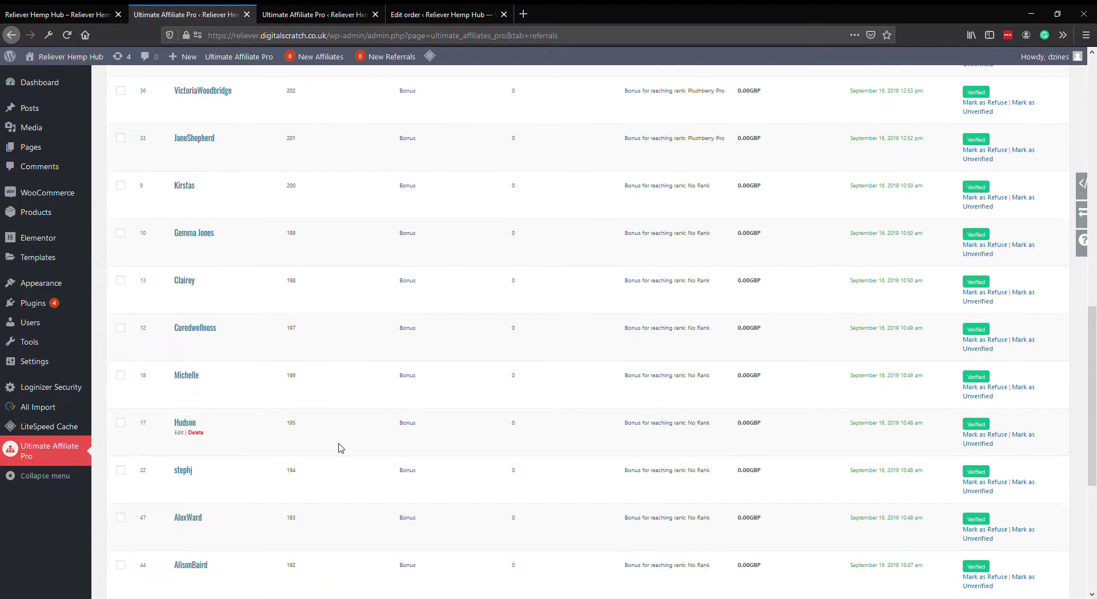
pyautogui.scroll(12, 337, 451)
pyautogui.scroll(2, 321, 460)
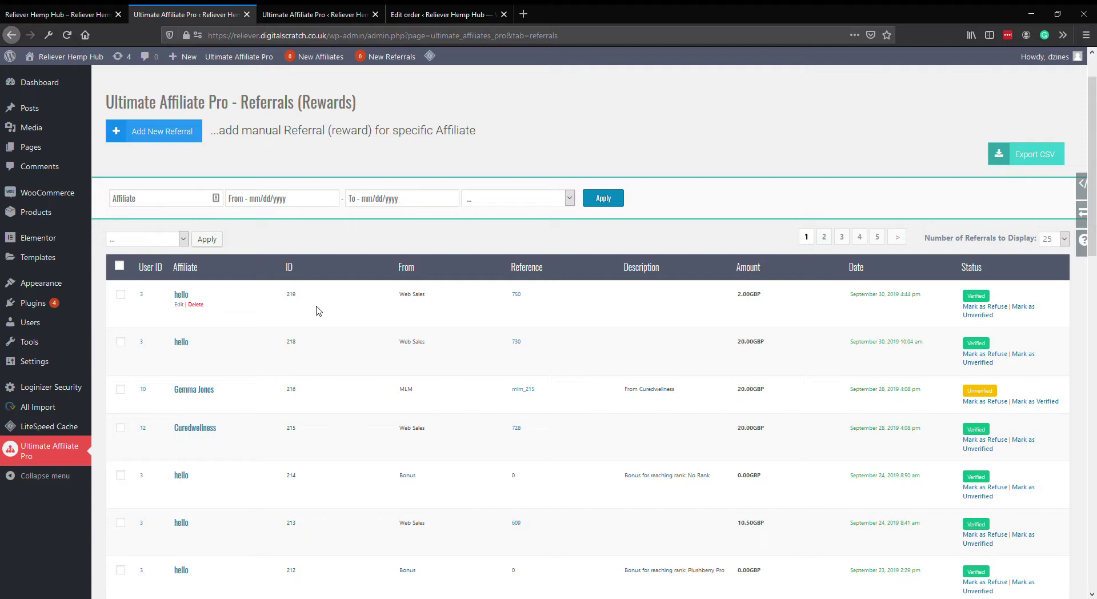
# - Highlight the Web Sales source of referral 219 and the MLM source of referral 216
pyautogui.moveTo(433, 301); pyautogui.dragTo(409, 302)
pyautogui.moveTo(432, 395); pyautogui.dragTo(398, 393)
pyautogui.click(458, 362)
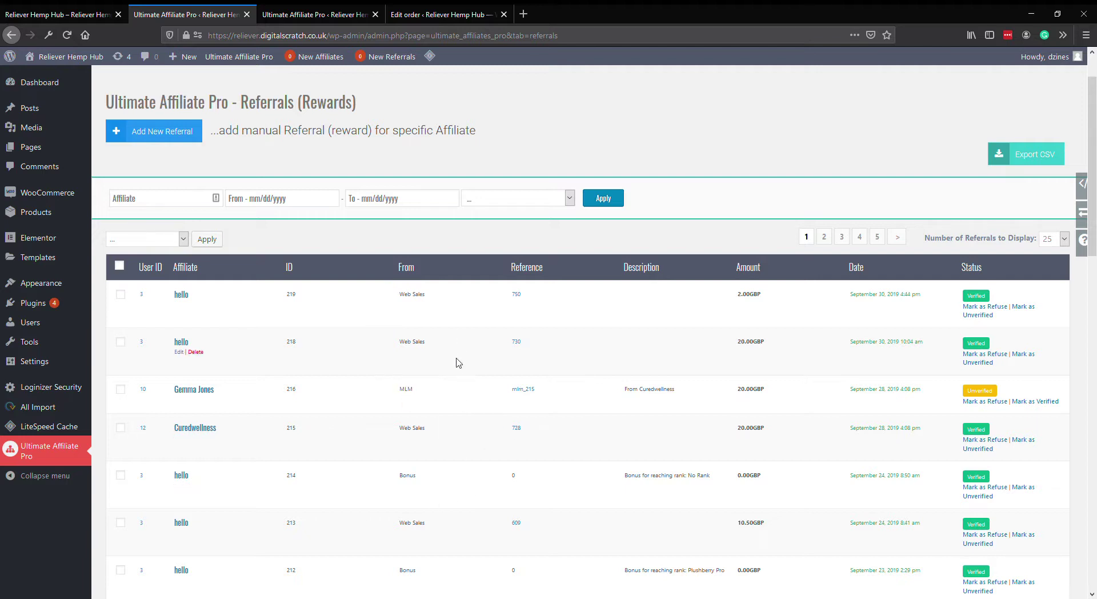
# - Check WooCommerce order #750 behind referral 219, then open mlm_215's details in a new tab
pyautogui.click(516, 294)
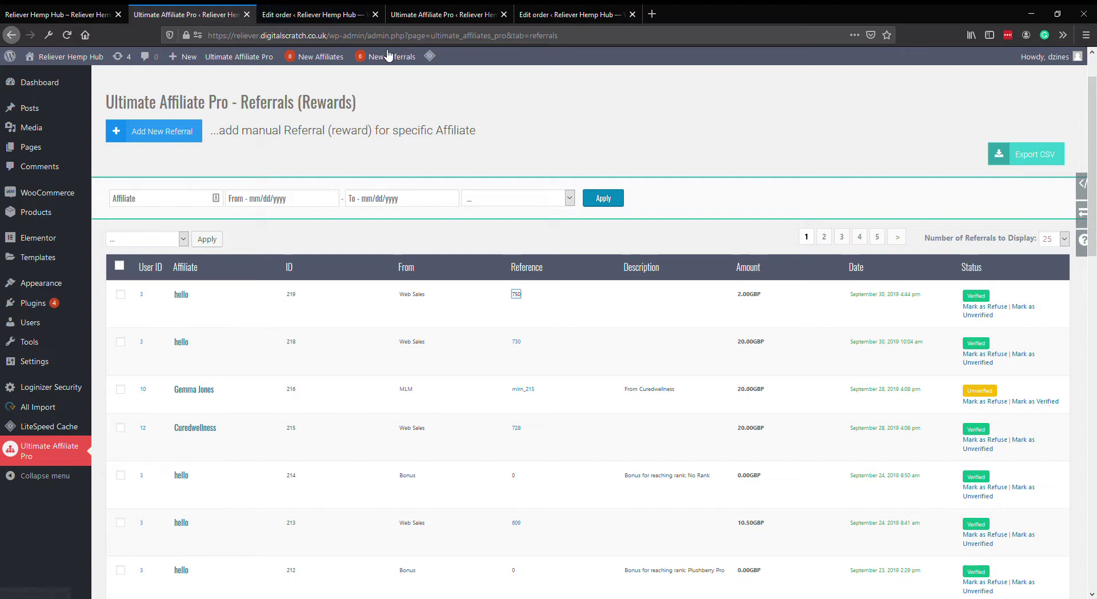
pyautogui.hotkey('ctrl', 'Tab')
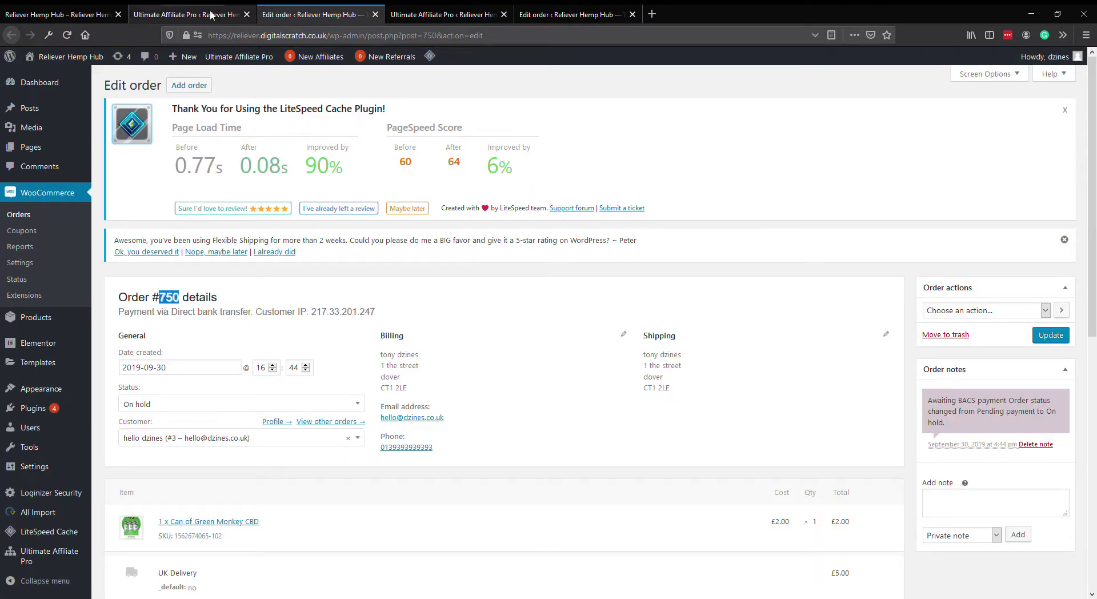
pyautogui.click(189, 14)
pyautogui.click(543, 291)
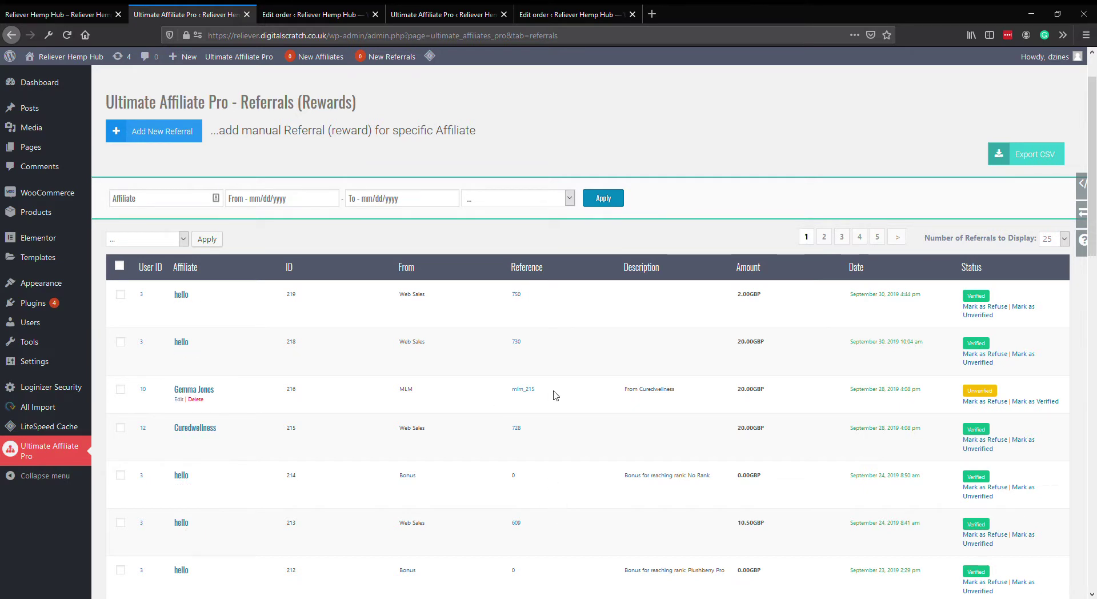
pyautogui.middleClick(522, 390)
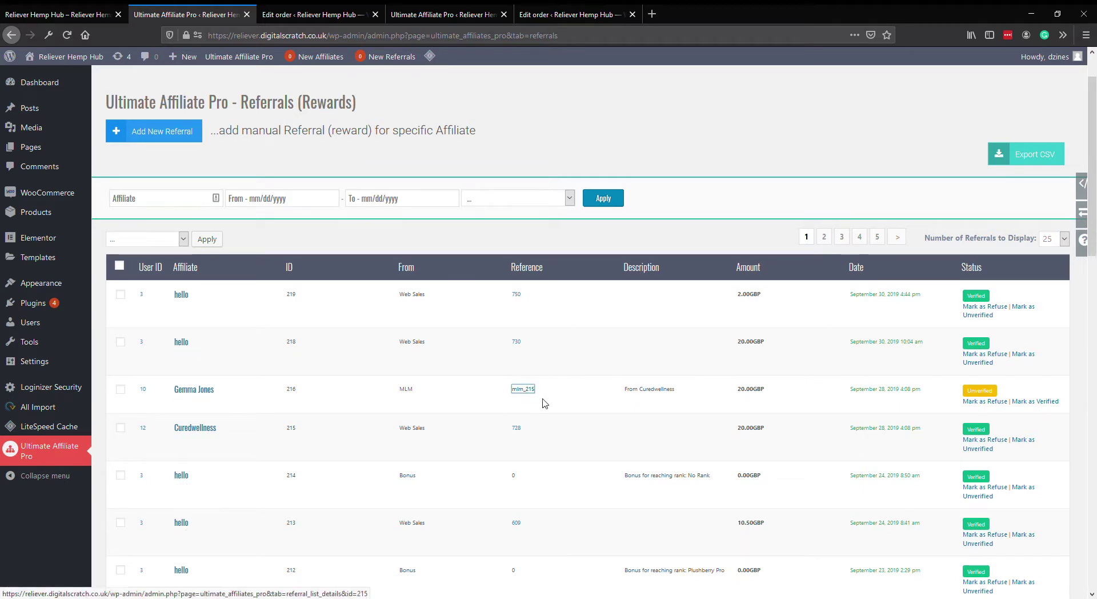
# - Review referral 215's details (20.00 GBP, verified, unpaid), then return to the Referrals list
pyautogui.click(316, 16)
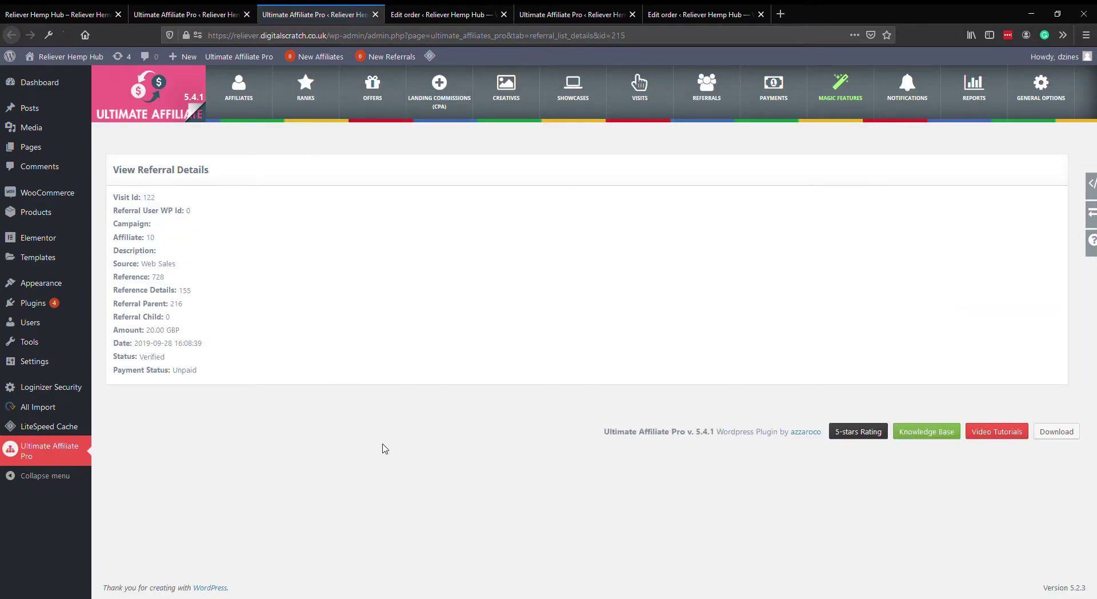
pyautogui.click(183, 15)
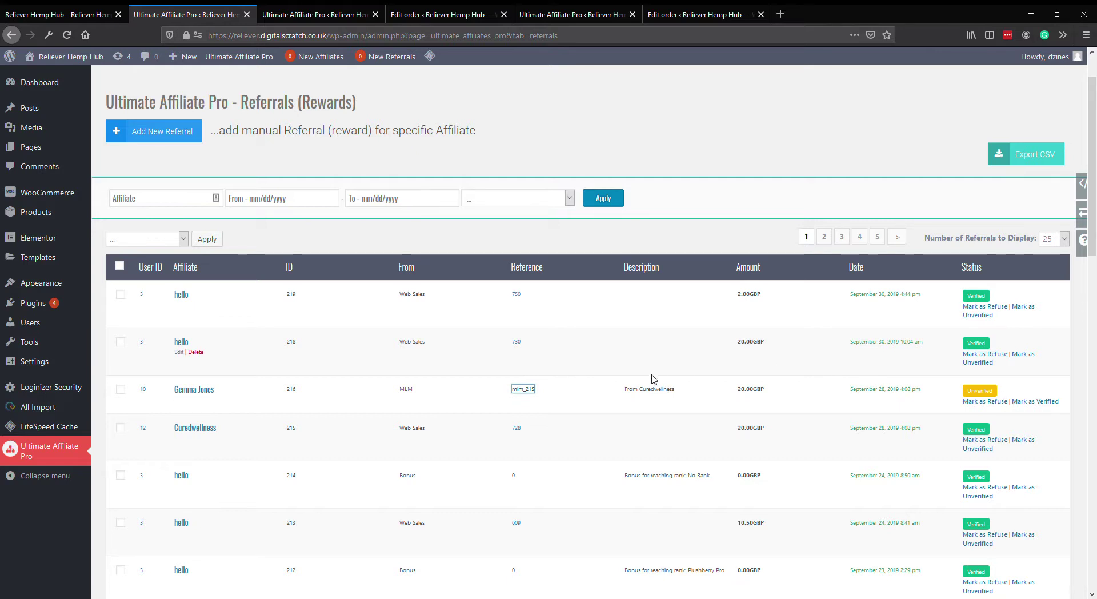
# - Filter the referrals by date from 2019-10-01 to 2019-10-31
pyautogui.scroll(2, 594, 403)
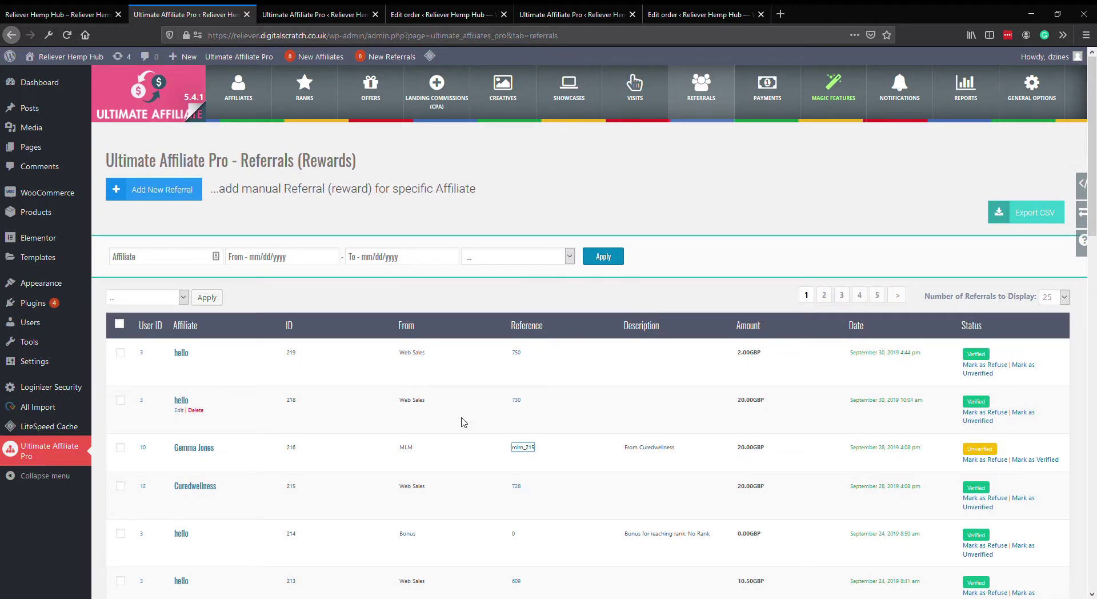
pyautogui.scroll(-4, 369, 417)
pyautogui.scroll(2, 367, 421)
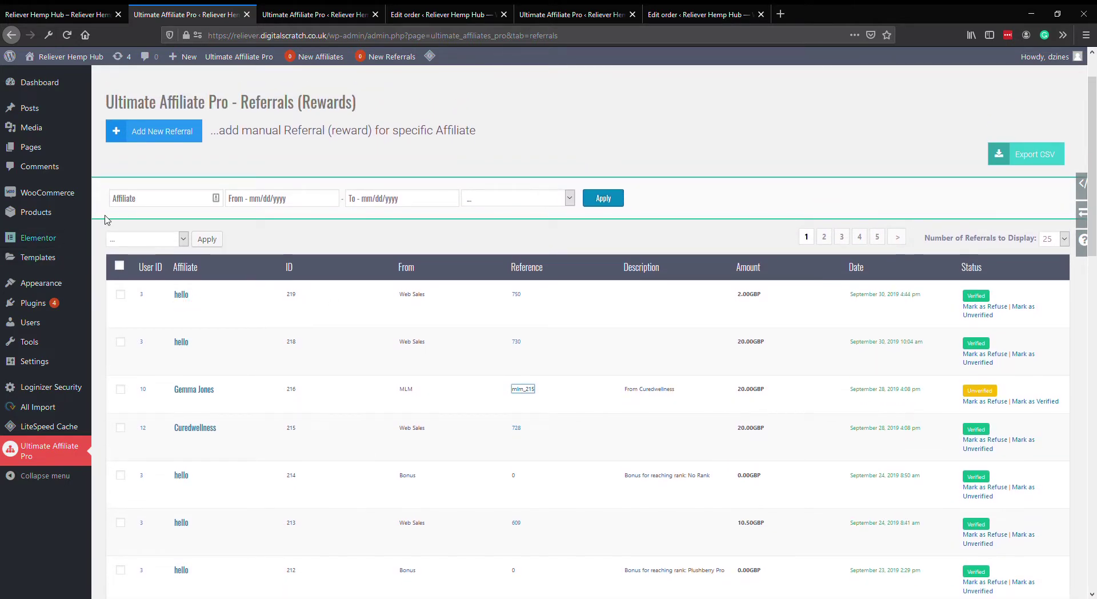
pyautogui.click(155, 206)
pyautogui.click(306, 199)
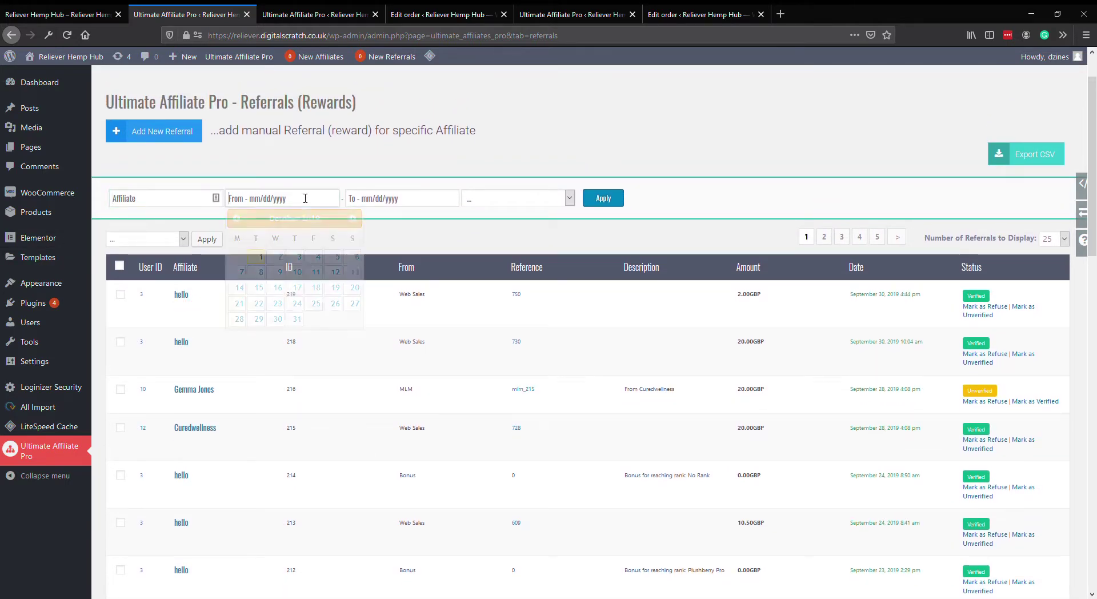
pyautogui.click(422, 201)
pyautogui.click(286, 198)
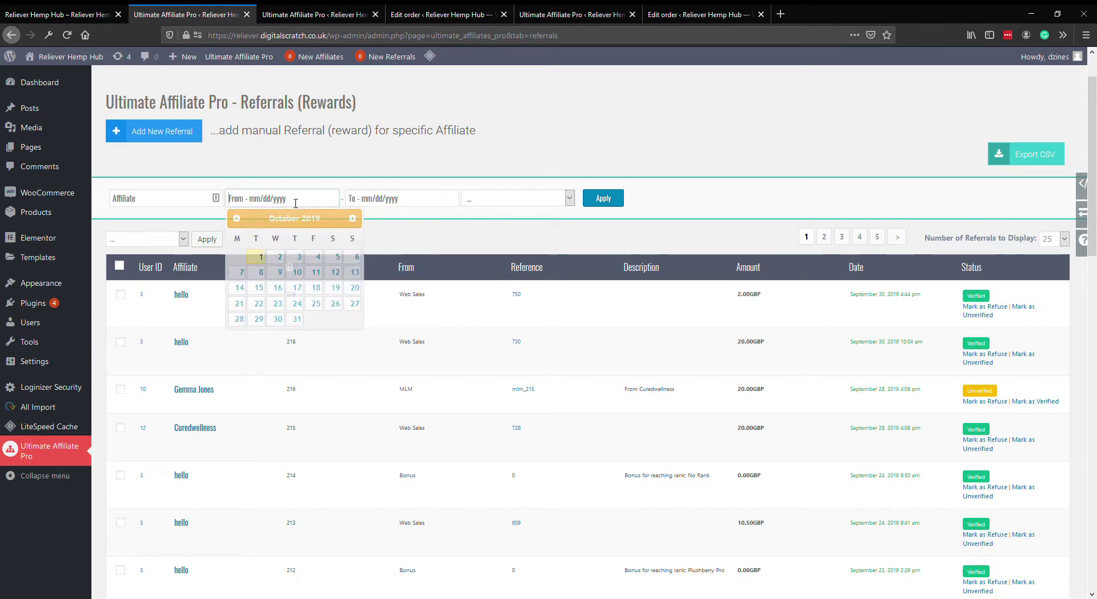
pyautogui.click(261, 256)
pyautogui.click(430, 203)
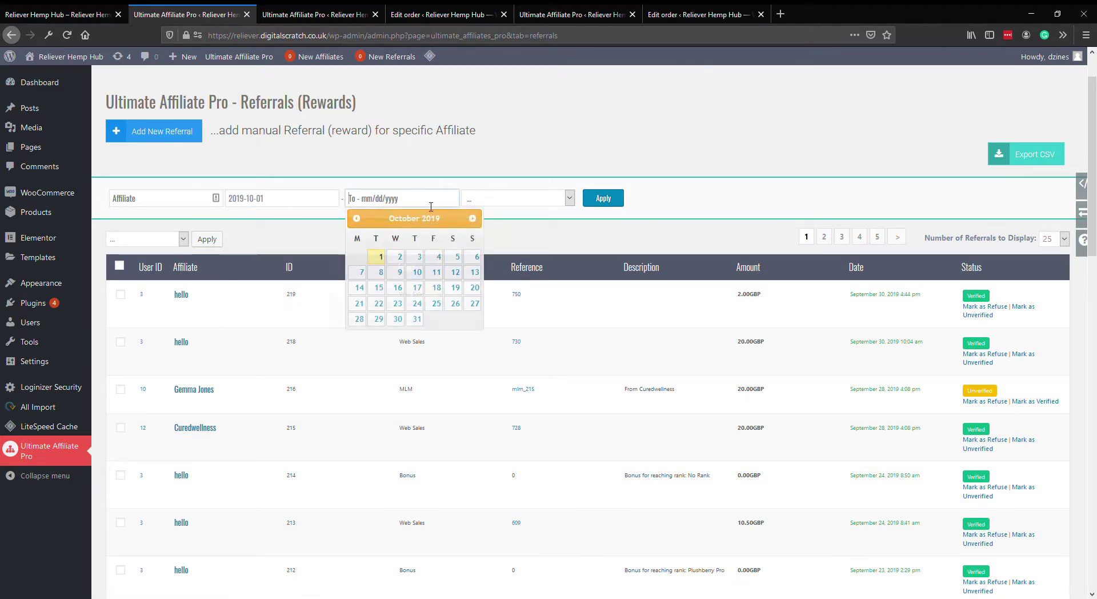
pyautogui.click(417, 319)
pyautogui.press('Return')
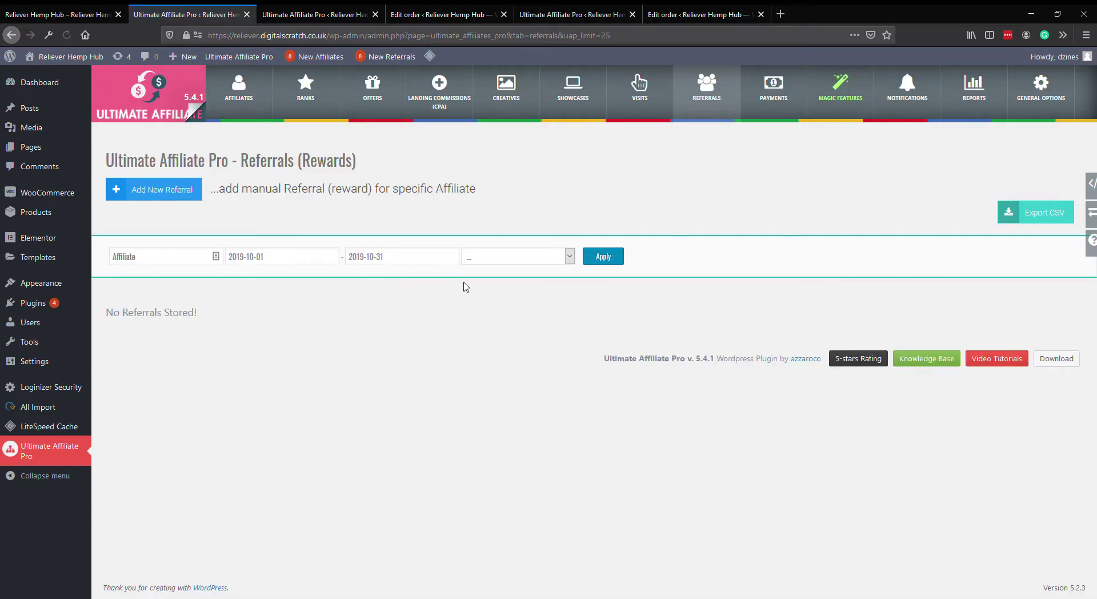
# - Widen the referral filter to 2019-09-01 through 2019-10-31, review results, then open Payments
pyautogui.click(283, 260)
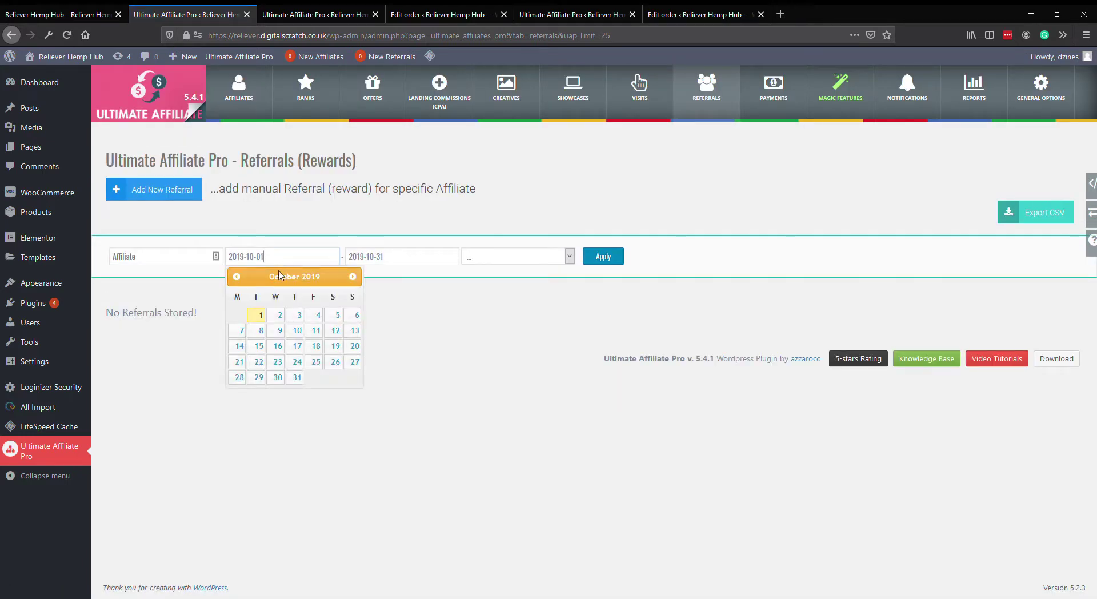
pyautogui.click(235, 277)
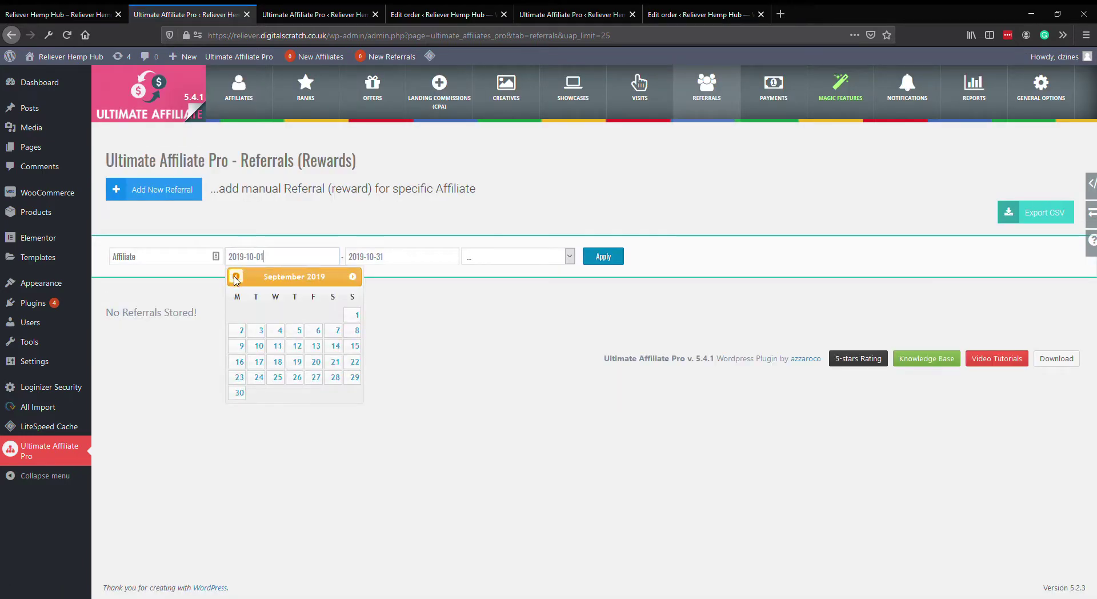
pyautogui.click(353, 314)
pyautogui.click(402, 262)
pyautogui.click(415, 377)
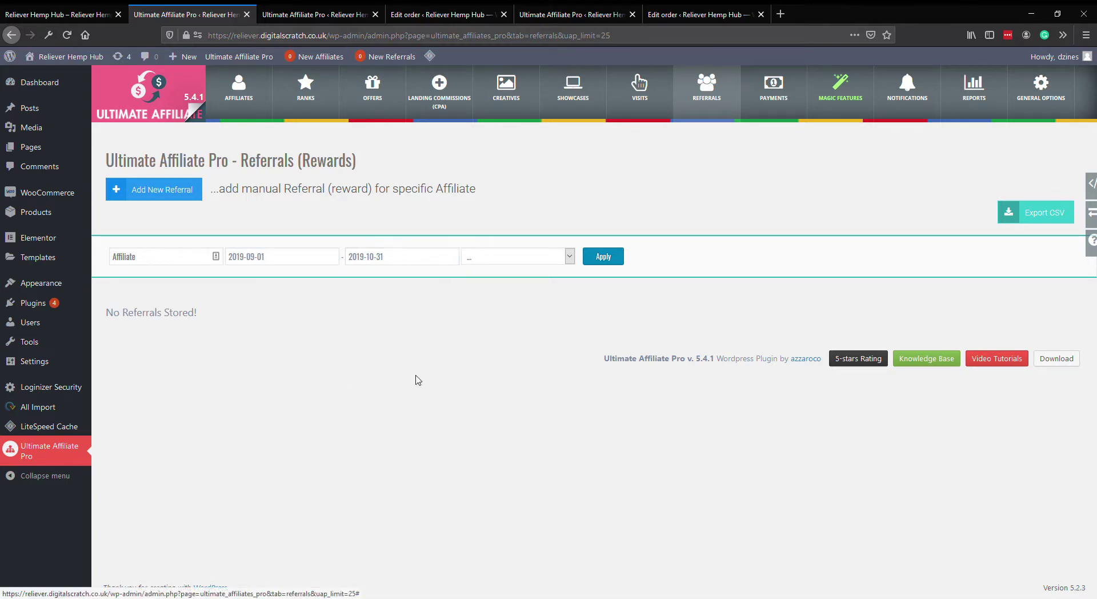
pyautogui.click(602, 257)
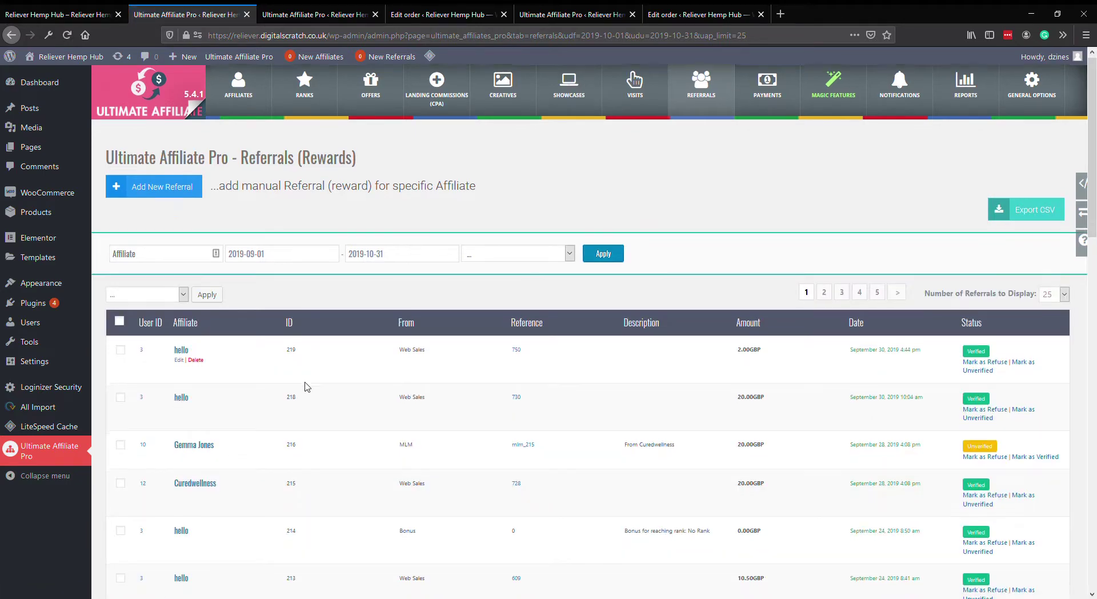
pyautogui.scroll(-5, 306, 385)
pyautogui.scroll(-10, 306, 385)
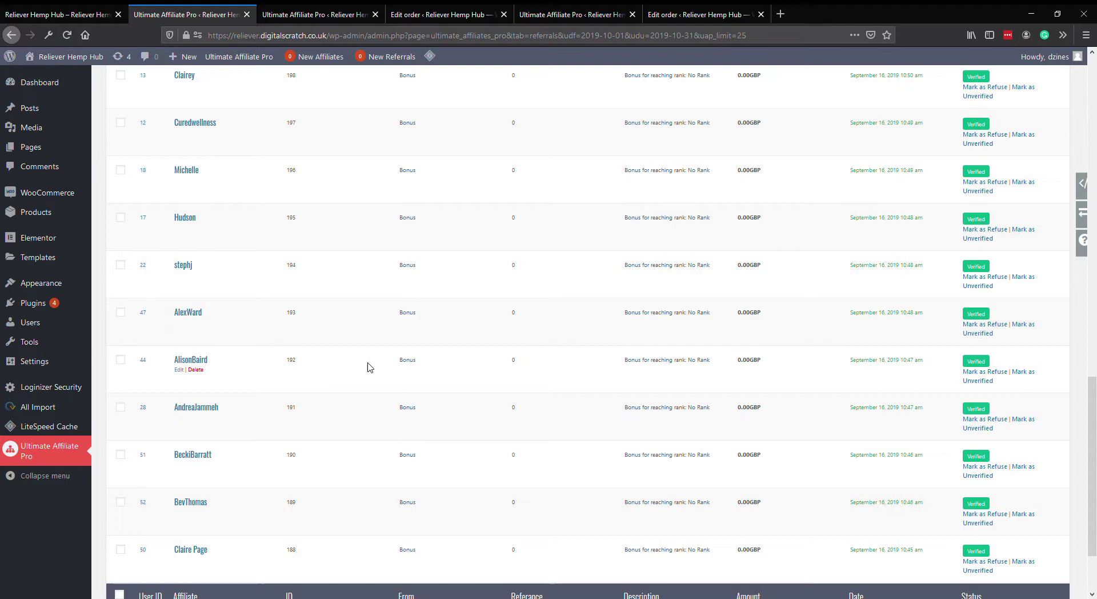
pyautogui.scroll(15, 362, 371)
pyautogui.scroll(3, 360, 370)
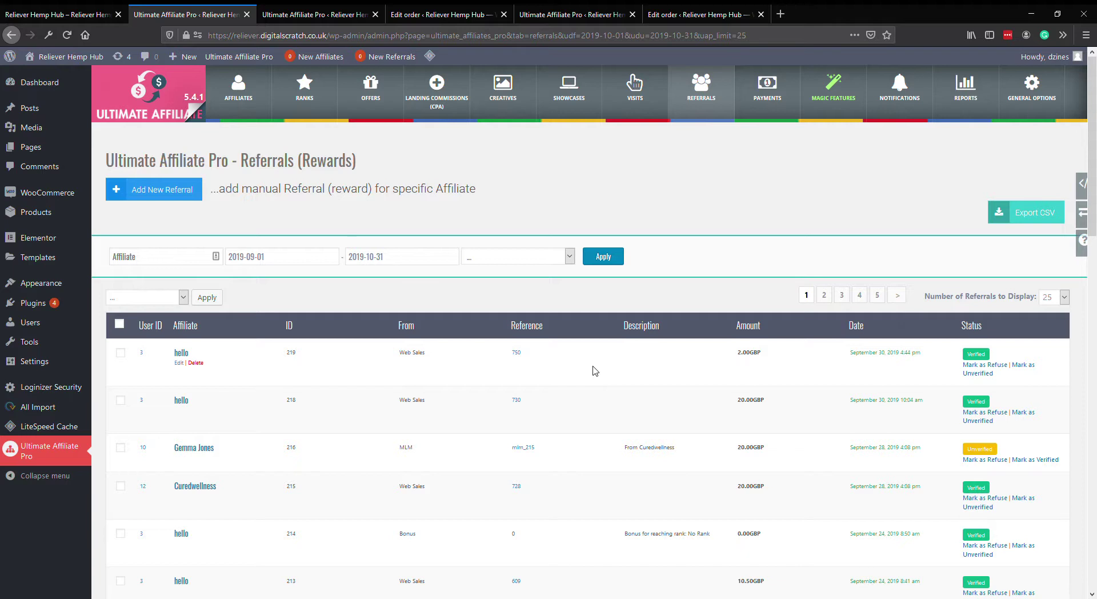
pyautogui.click(763, 93)
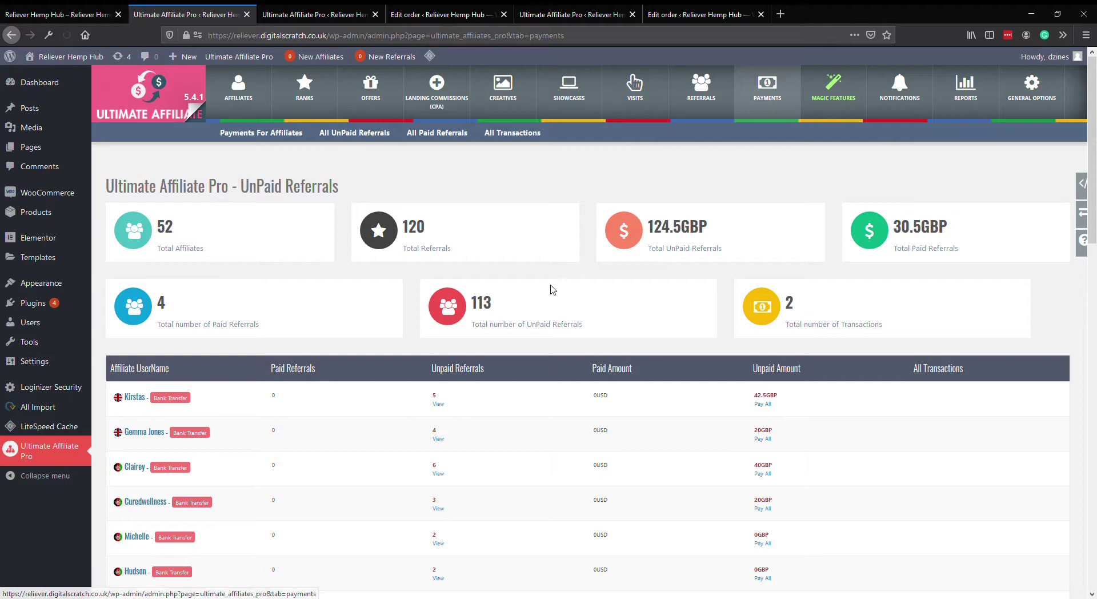
# - Compare Paid and Unpaid Amount columns, noting the top affiliate owes 42.5GBP across 5 referrals
pyautogui.scroll(-2, 343, 443)
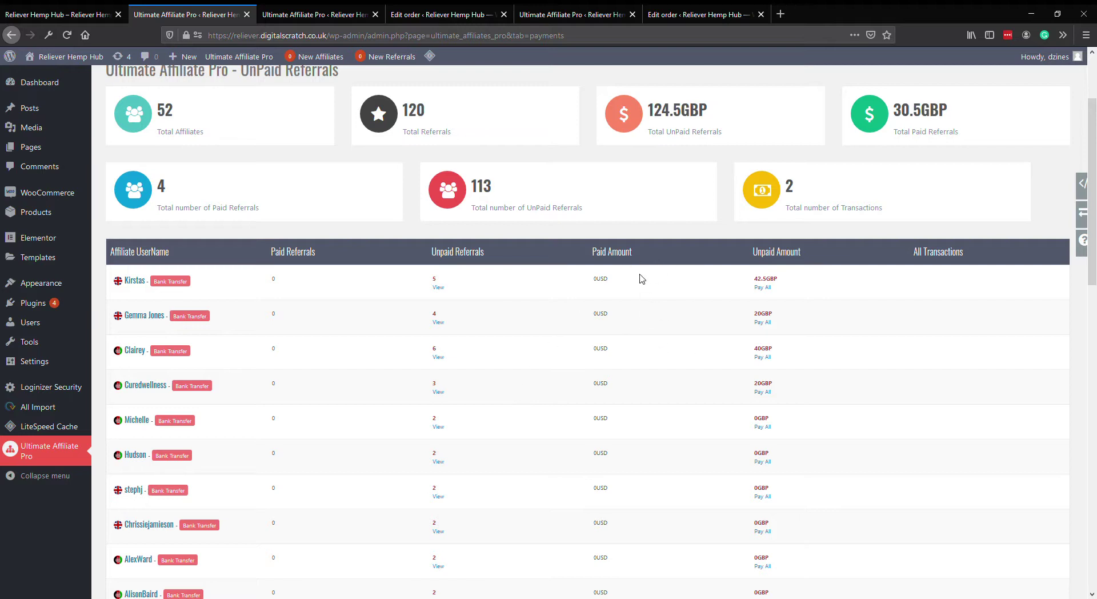
pyautogui.moveTo(634, 254); pyautogui.dragTo(593, 257)
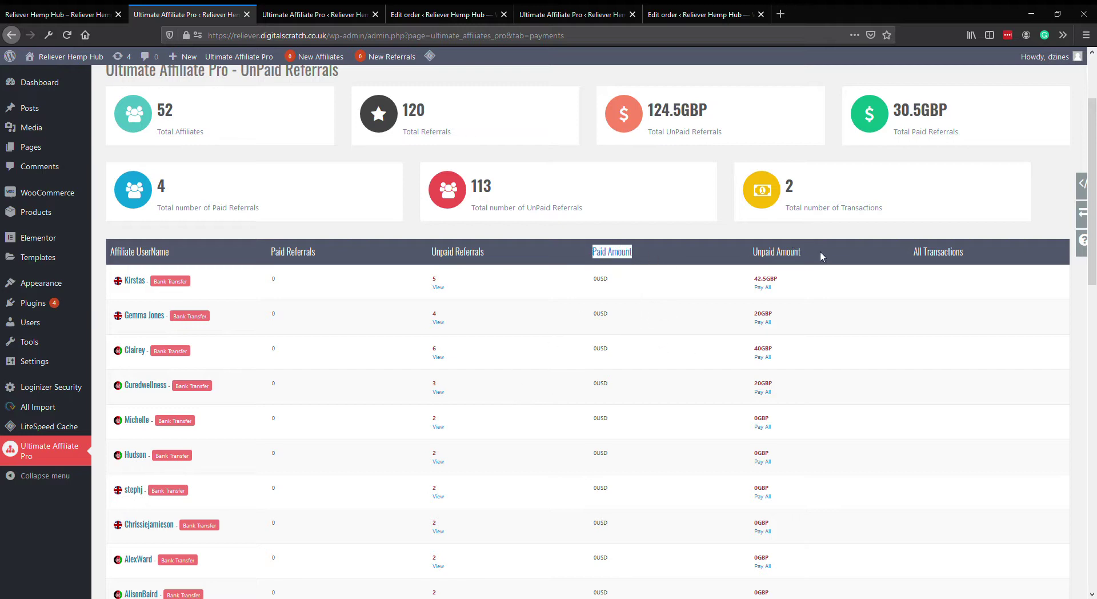
pyautogui.moveTo(821, 256); pyautogui.dragTo(745, 255)
pyautogui.moveTo(645, 258); pyautogui.dragTo(587, 256)
pyautogui.scroll(-2, 640, 361)
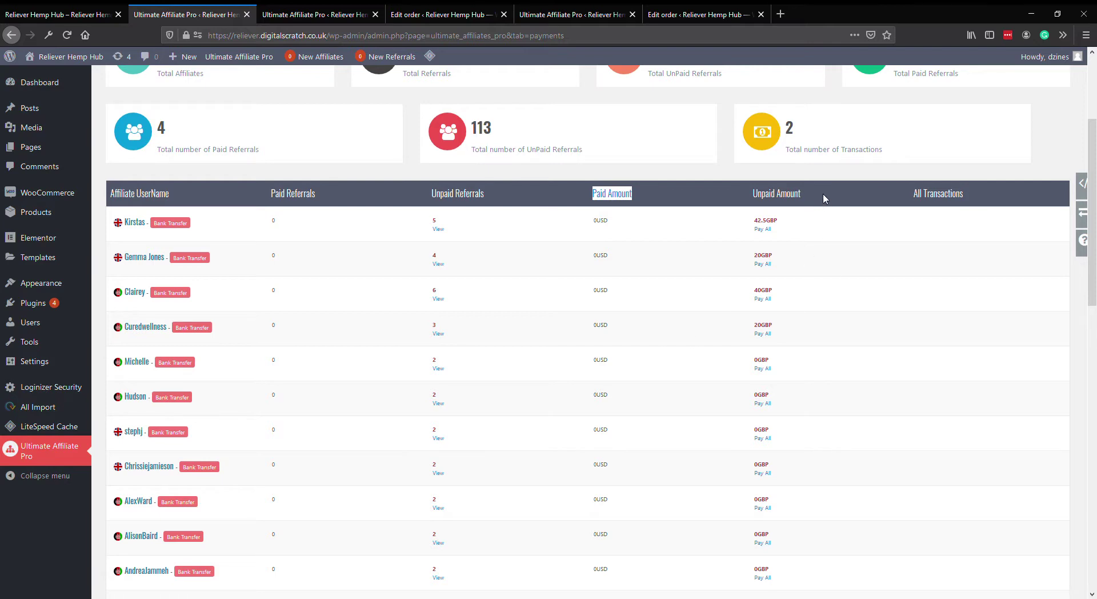
pyautogui.moveTo(825, 201); pyautogui.dragTo(753, 196)
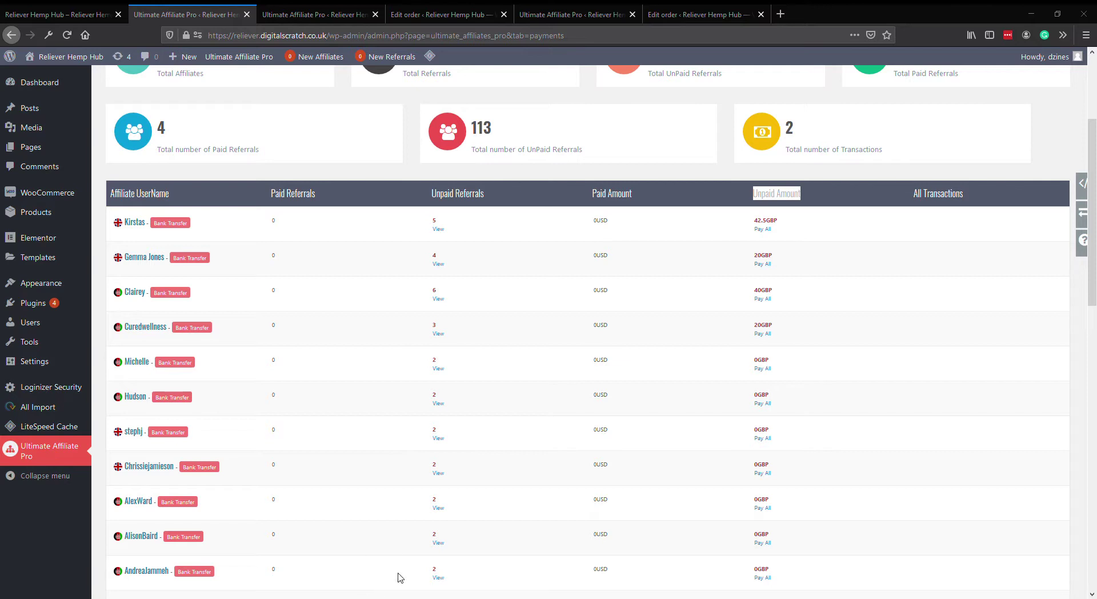
pyautogui.click(445, 236)
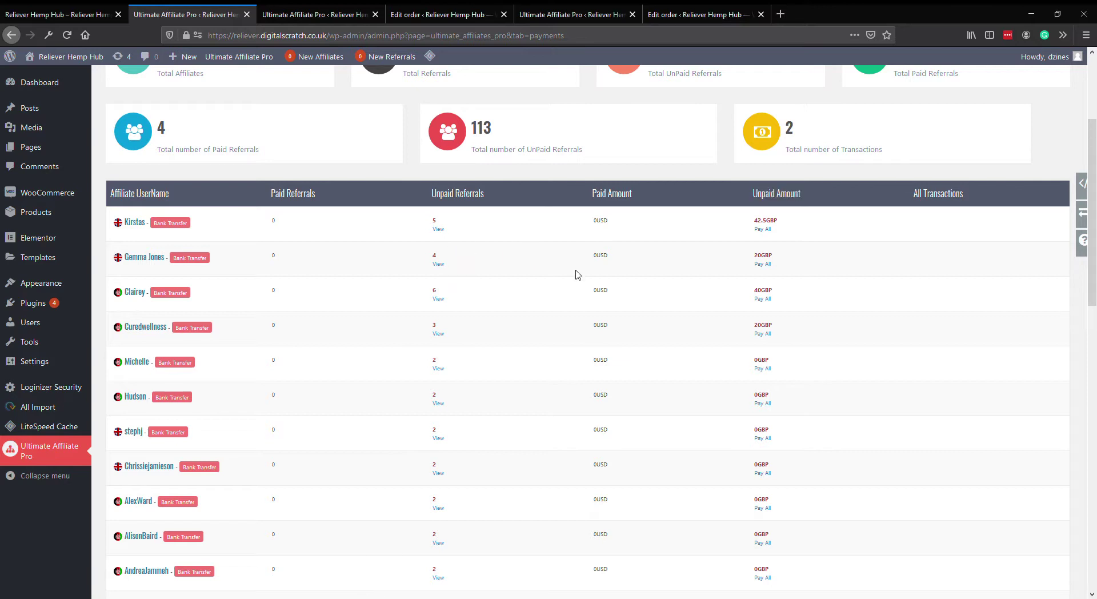
# - Pay all 42.50GBP owed to the top affiliate by Bank Transfer, marked Complete
pyautogui.click(765, 231)
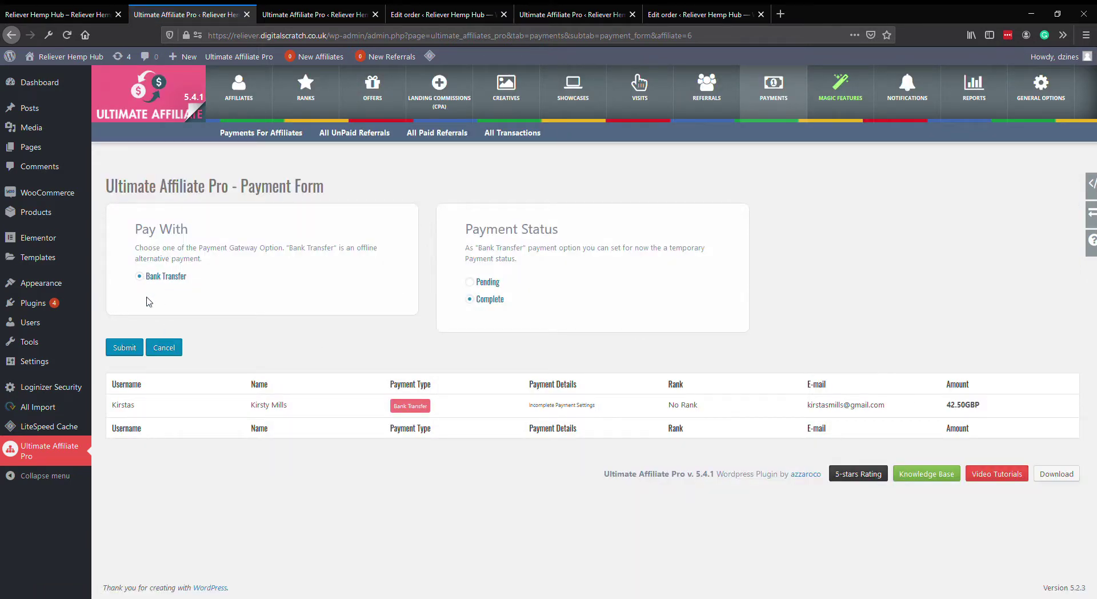
pyautogui.click(136, 346)
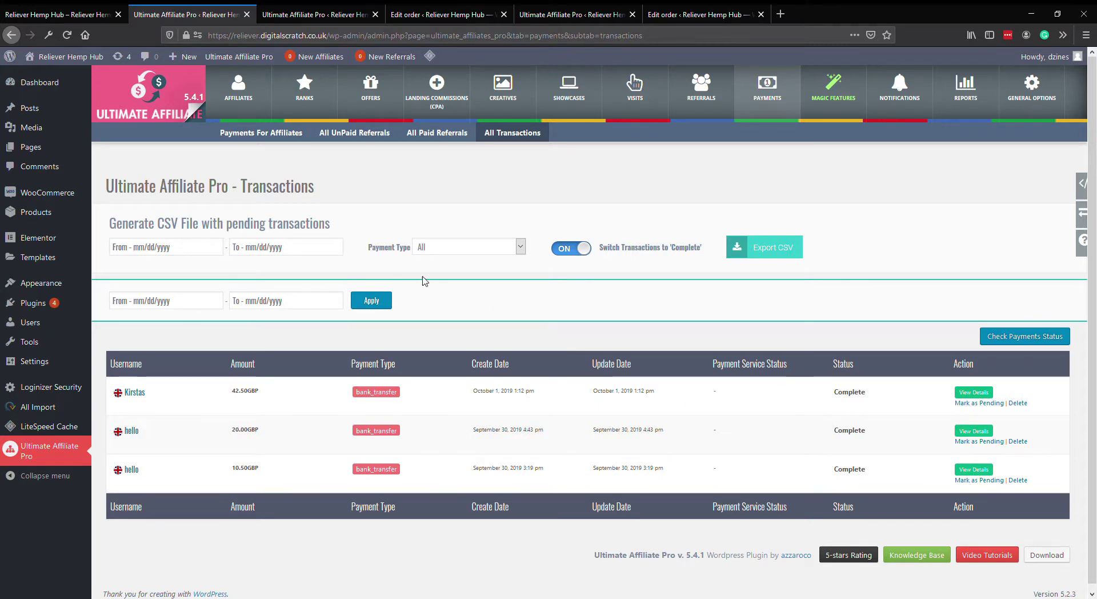
pyautogui.click(767, 89)
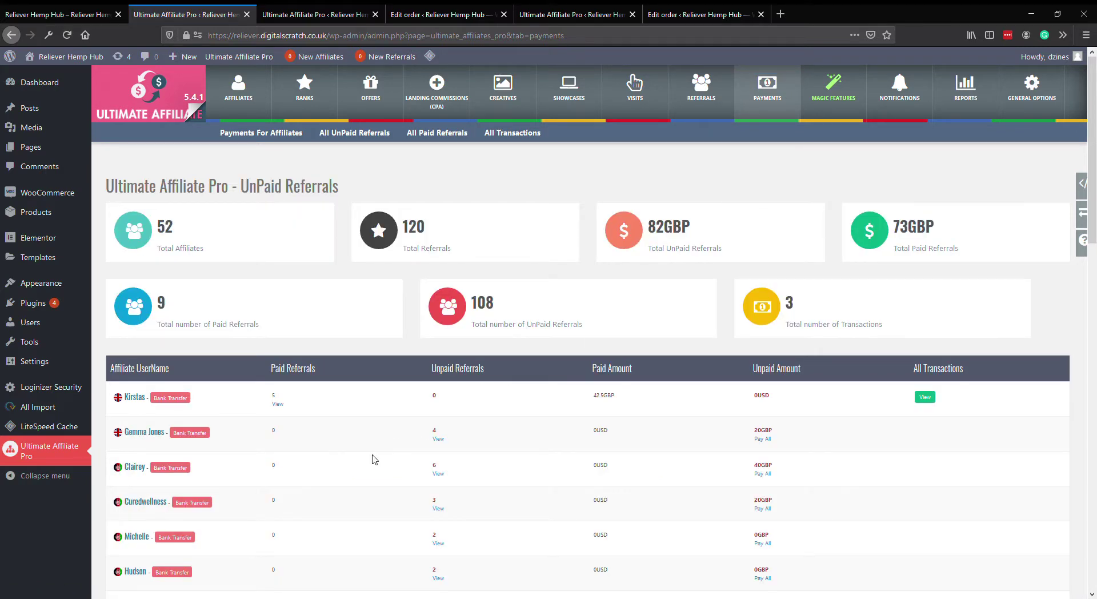
# - Confirm the paid affiliate's Unpaid Amount now shows 0 in the payments table
pyautogui.moveTo(587, 368); pyautogui.dragTo(641, 373)
pyautogui.click(628, 399)
pyautogui.moveTo(752, 369); pyautogui.dragTo(818, 370)
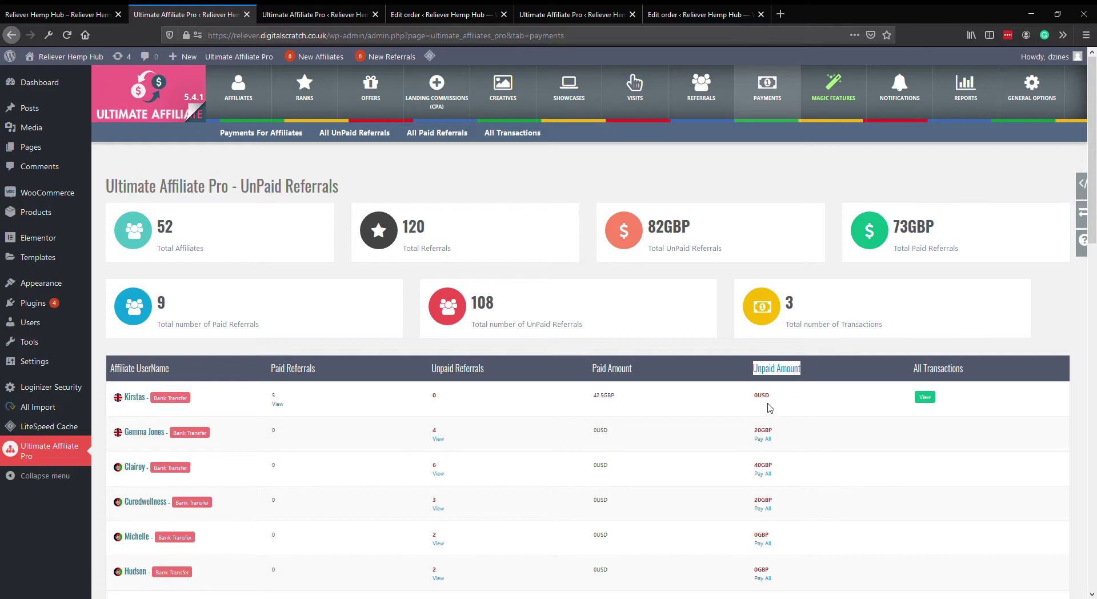
pyautogui.moveTo(768, 402); pyautogui.dragTo(753, 394)
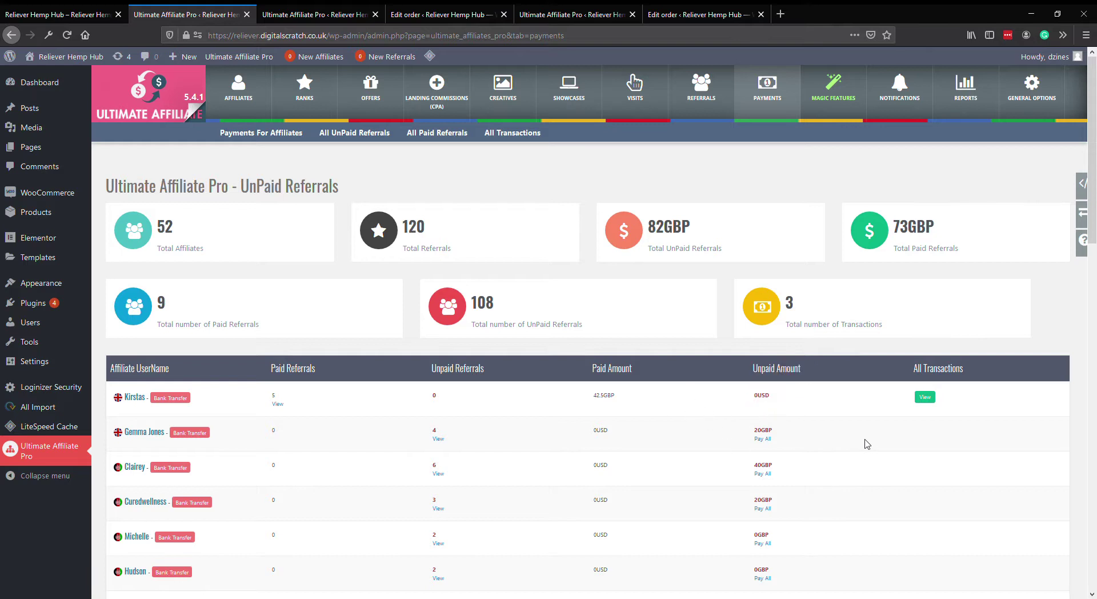
# - View the affiliate's transactions, listing the completed 42.50GBP bank_transfer payment
pyautogui.click(922, 398)
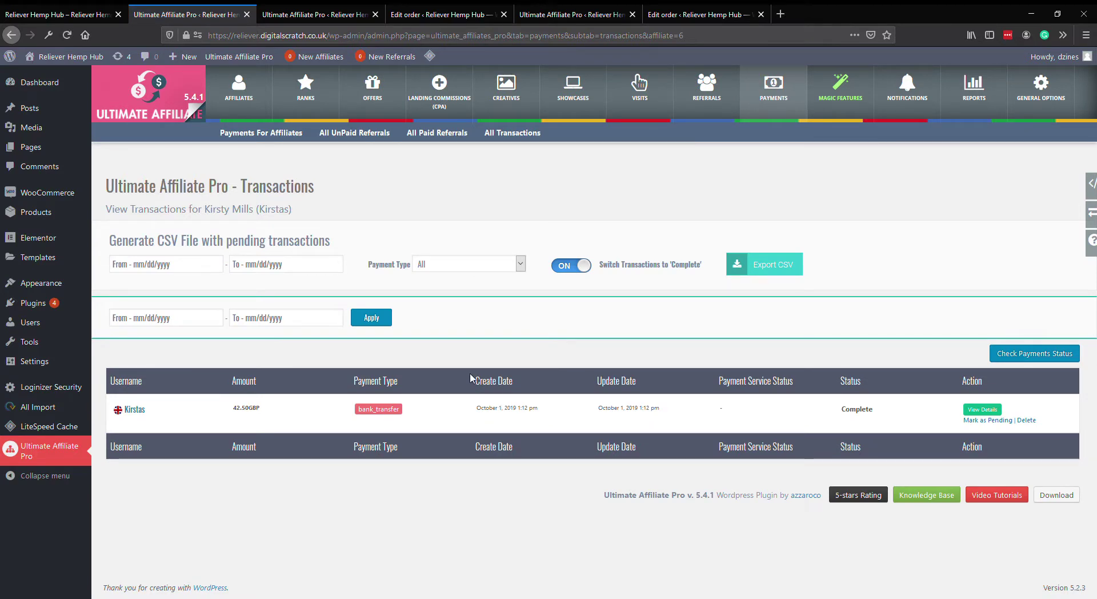
pyautogui.moveTo(470, 378); pyautogui.dragTo(576, 383)
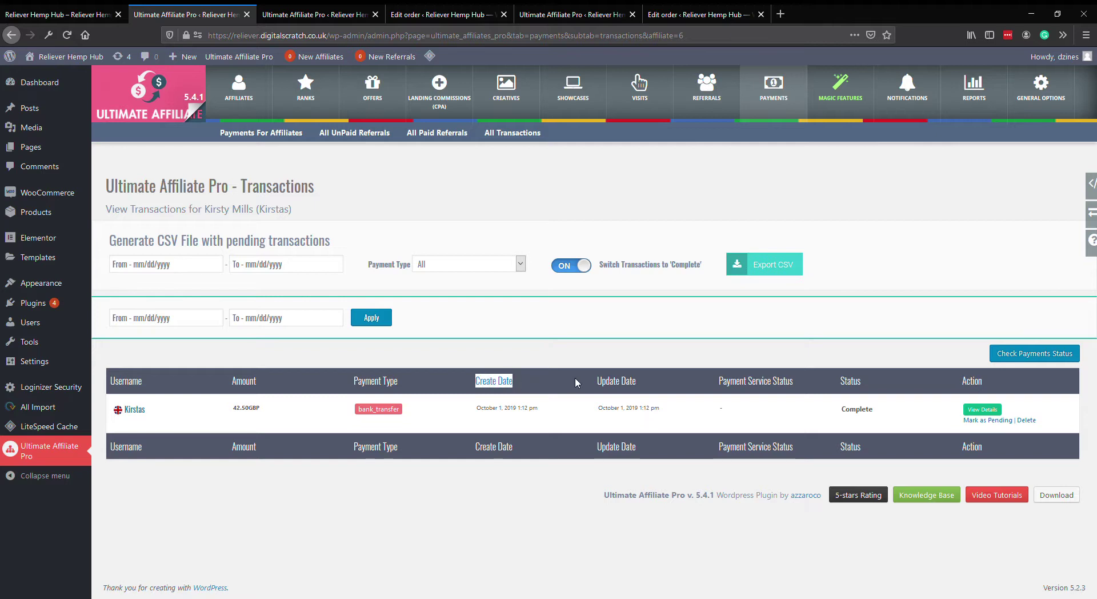
pyautogui.click(653, 378)
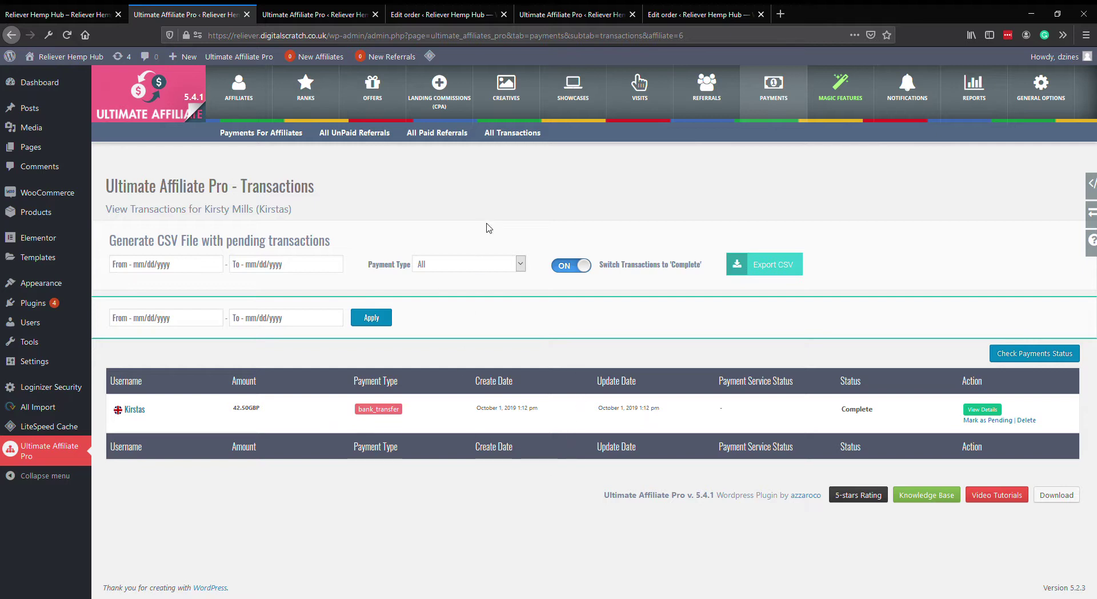
# - Search the affiliate list by the affiliate's name, leaving one result at No Rank
pyautogui.click(320, 95)
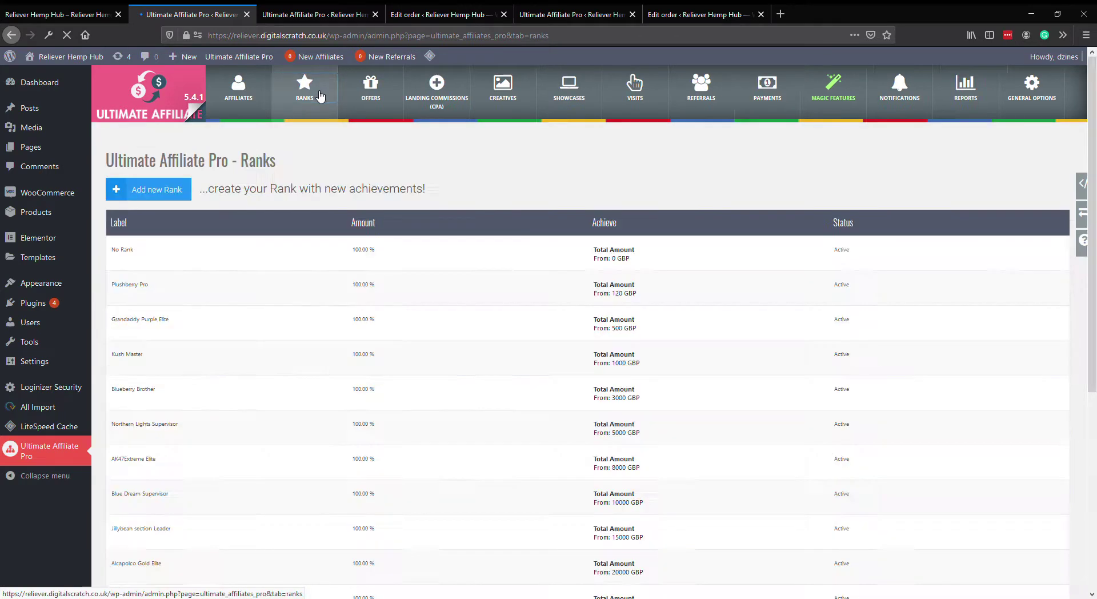
pyautogui.click(251, 91)
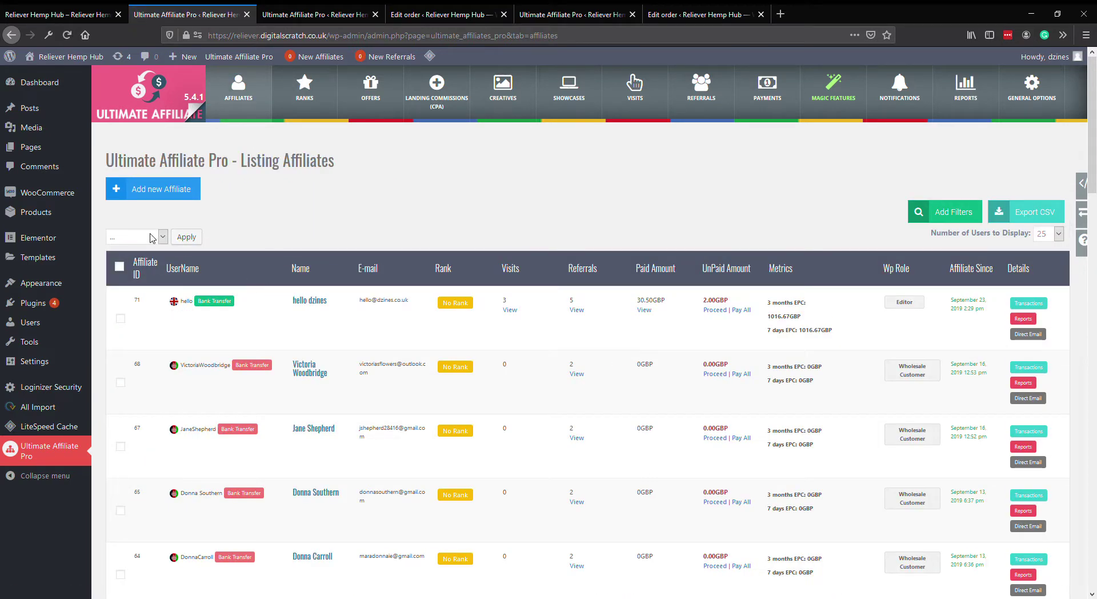
pyautogui.click(922, 214)
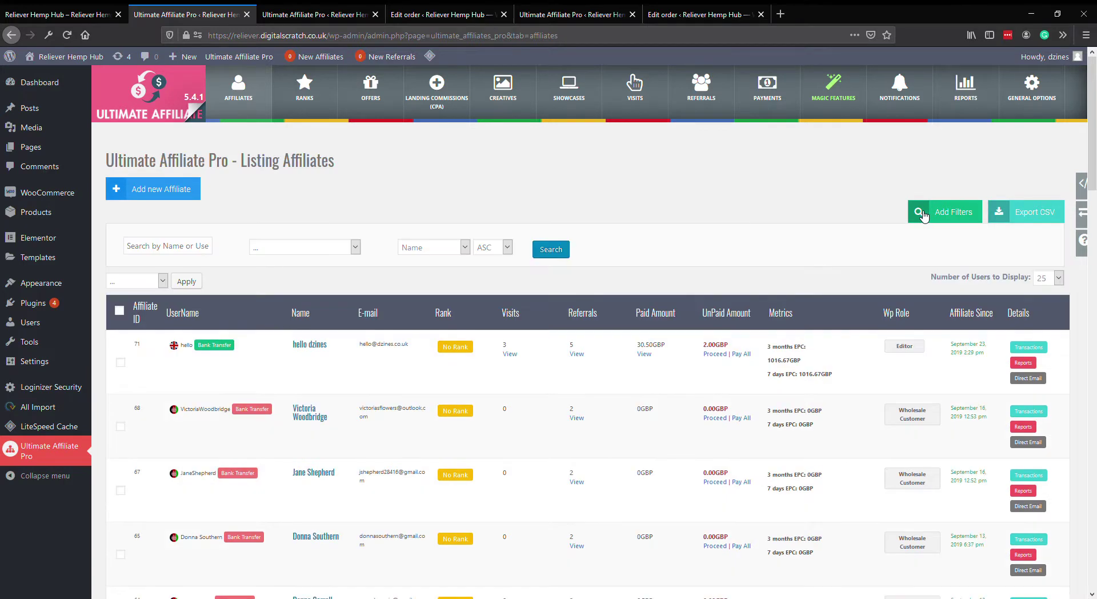
pyautogui.click(160, 249)
pyautogui.write('k')
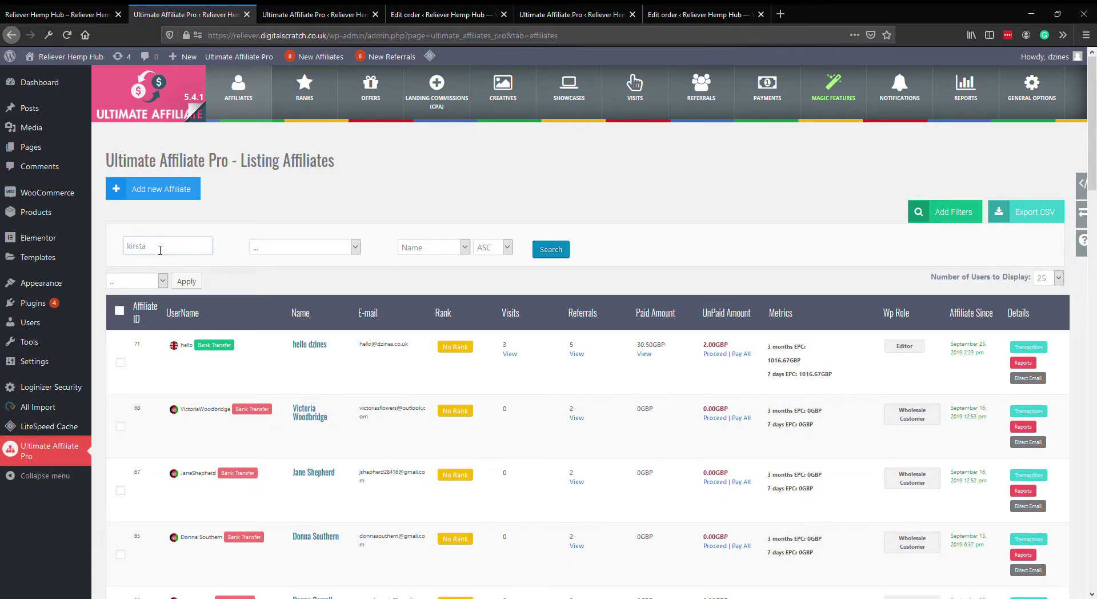
pyautogui.write('irsta')
pyautogui.press('Return')
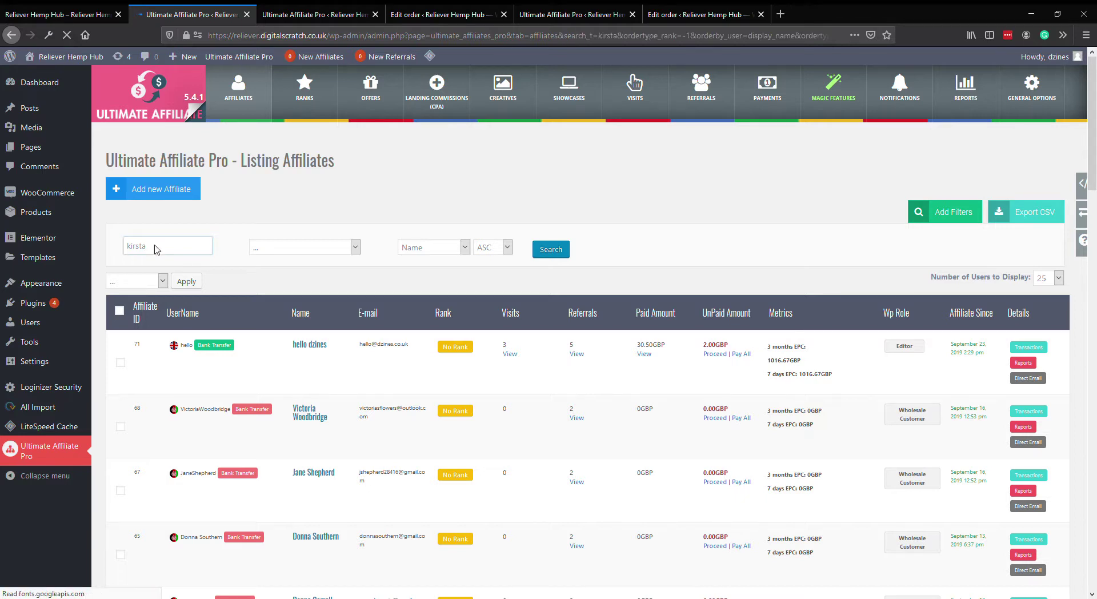
# - Change the affiliate's rank from No Rank to Grandaddy Purple Elite and save
pyautogui.moveTo(317, 377)
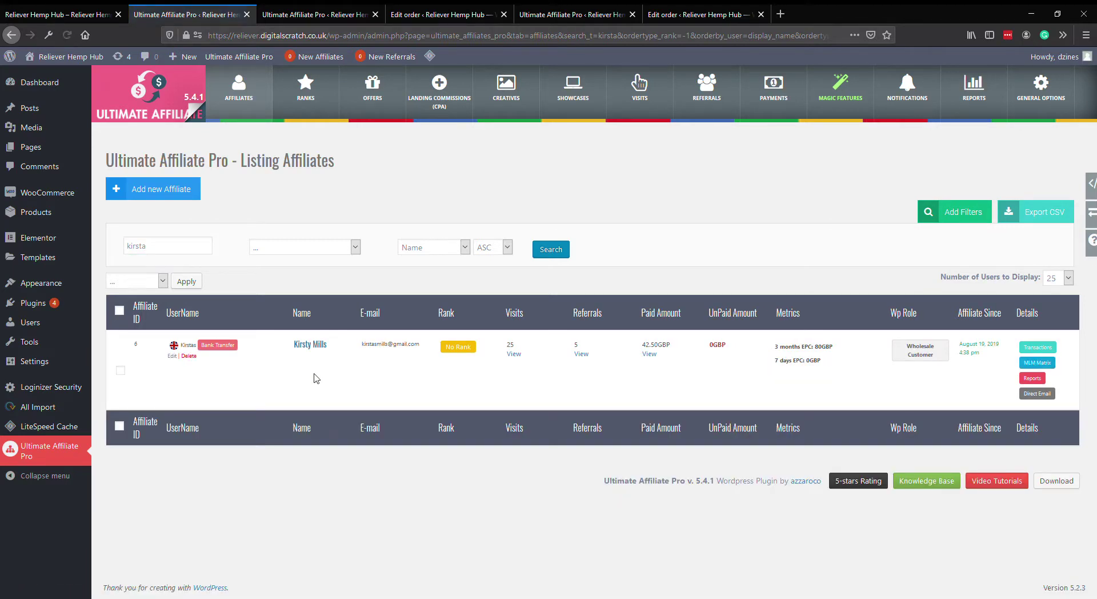
pyautogui.click(173, 356)
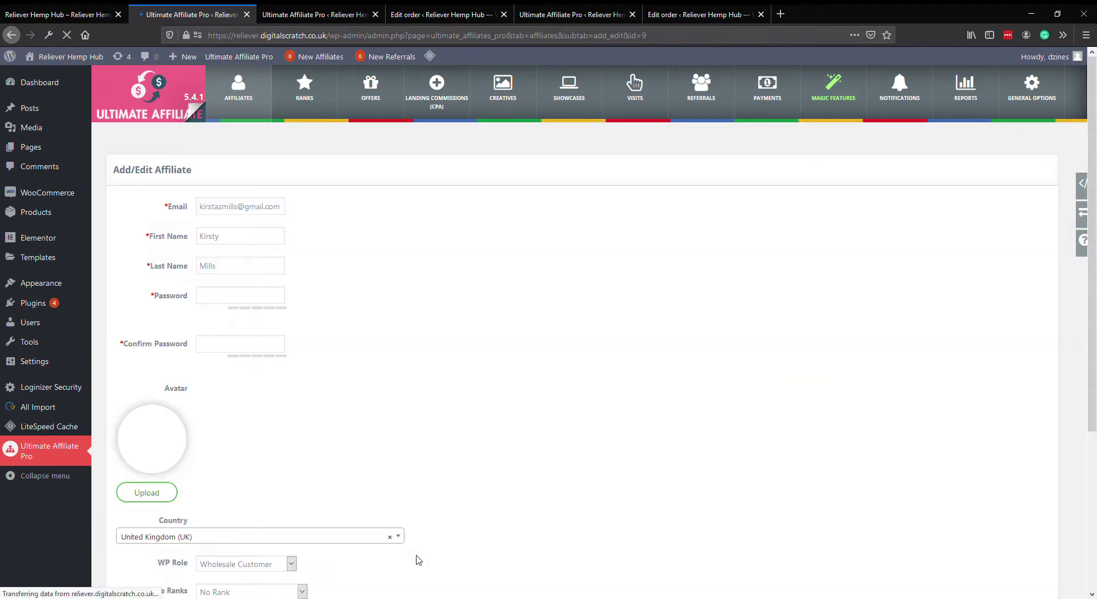
pyautogui.scroll(-5, 423, 513)
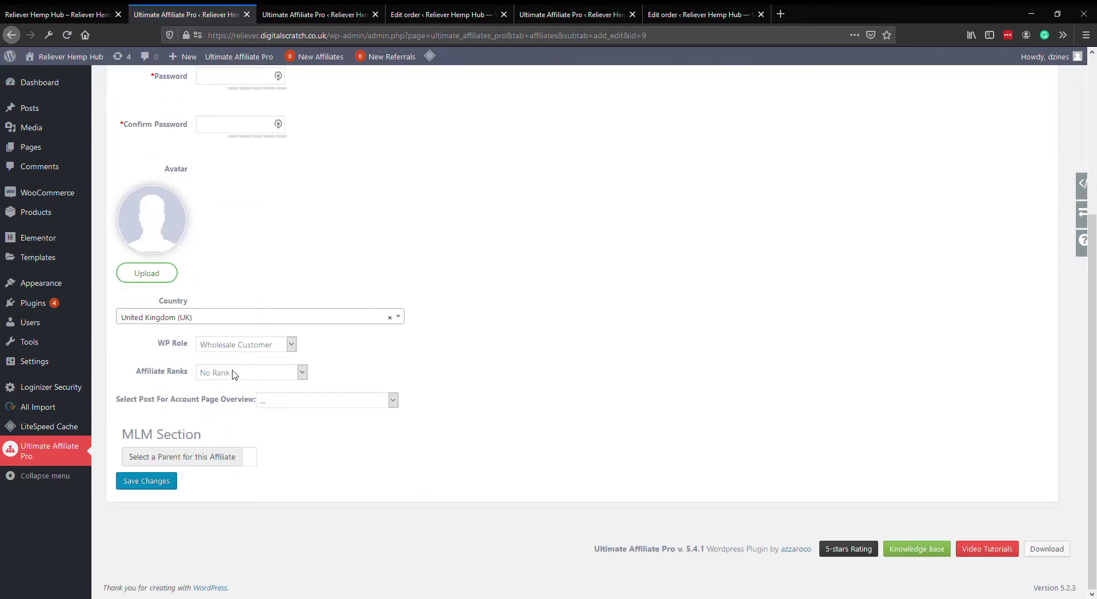
pyautogui.click(232, 162)
pyautogui.click(164, 481)
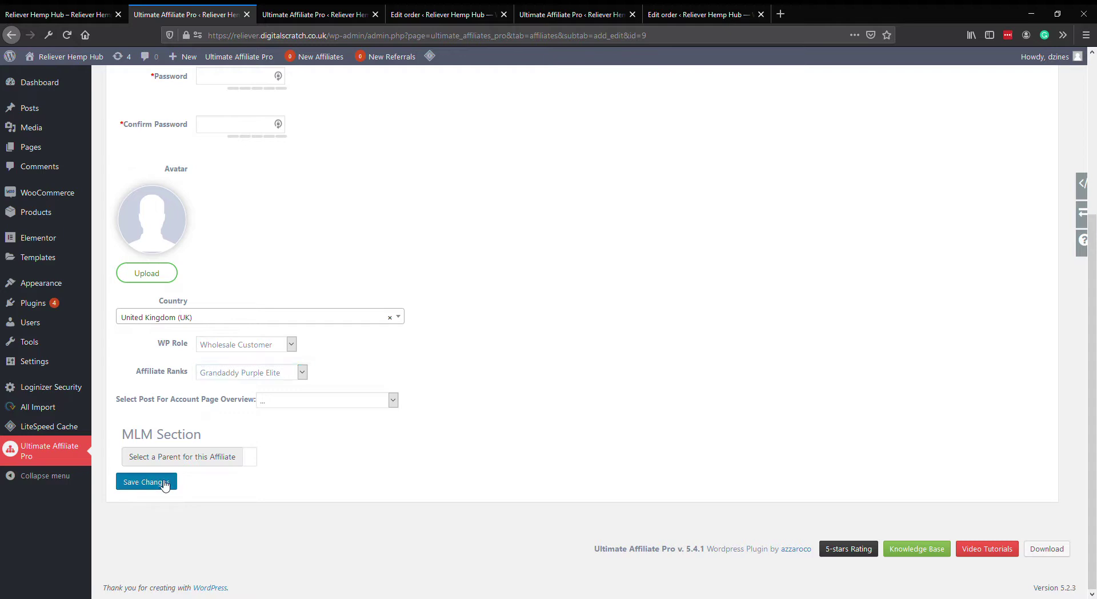